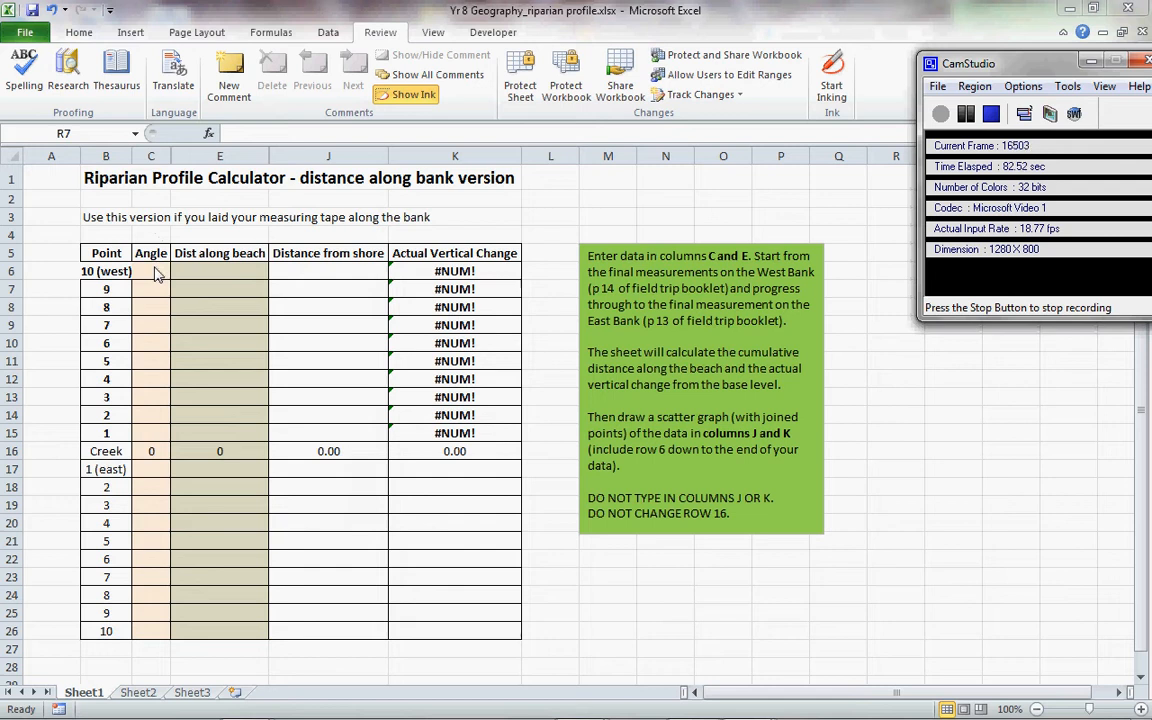
- Enter -2 as the distance along the beach for all ten west bank points, cells E6 through E15
click(206, 271)
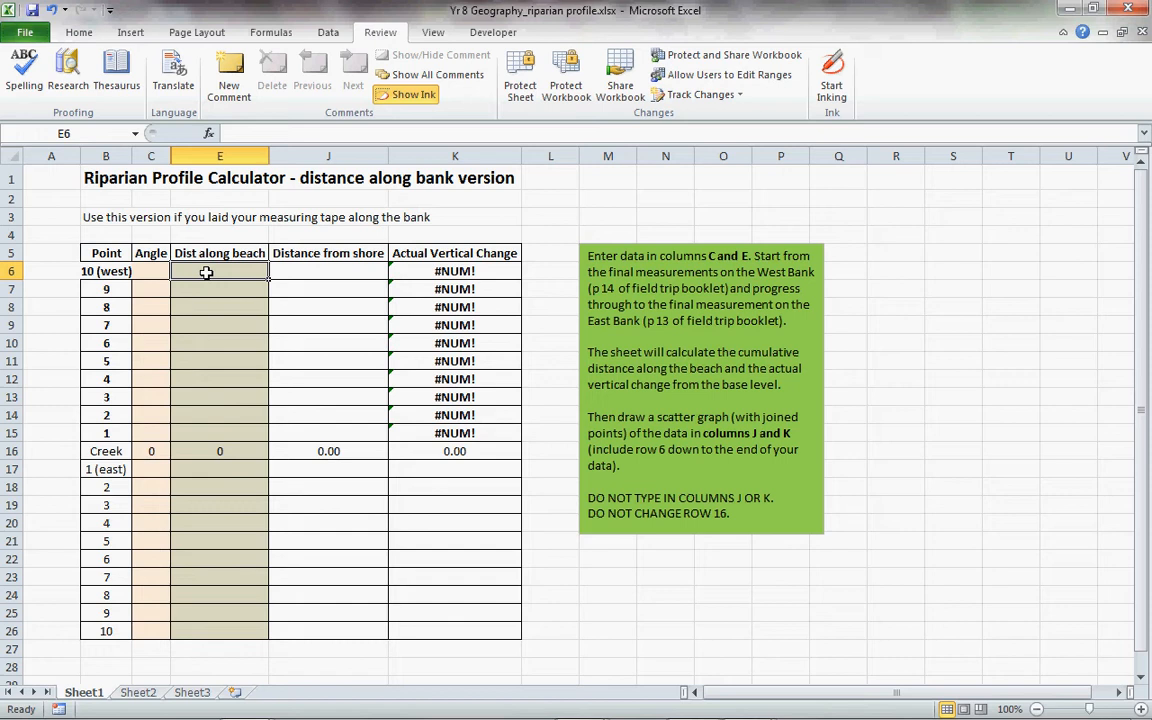
text(-2)
key(Return)
text(-2)
key(Return)
text(-2)
key(Return)
text(-2)
key(Return)
text(-2)
key(Return)
text(-2)
key(Return)
text(-2)
key(Return)
text(-2)
key(Return)
text(-2)
key(Return)
text(-2)
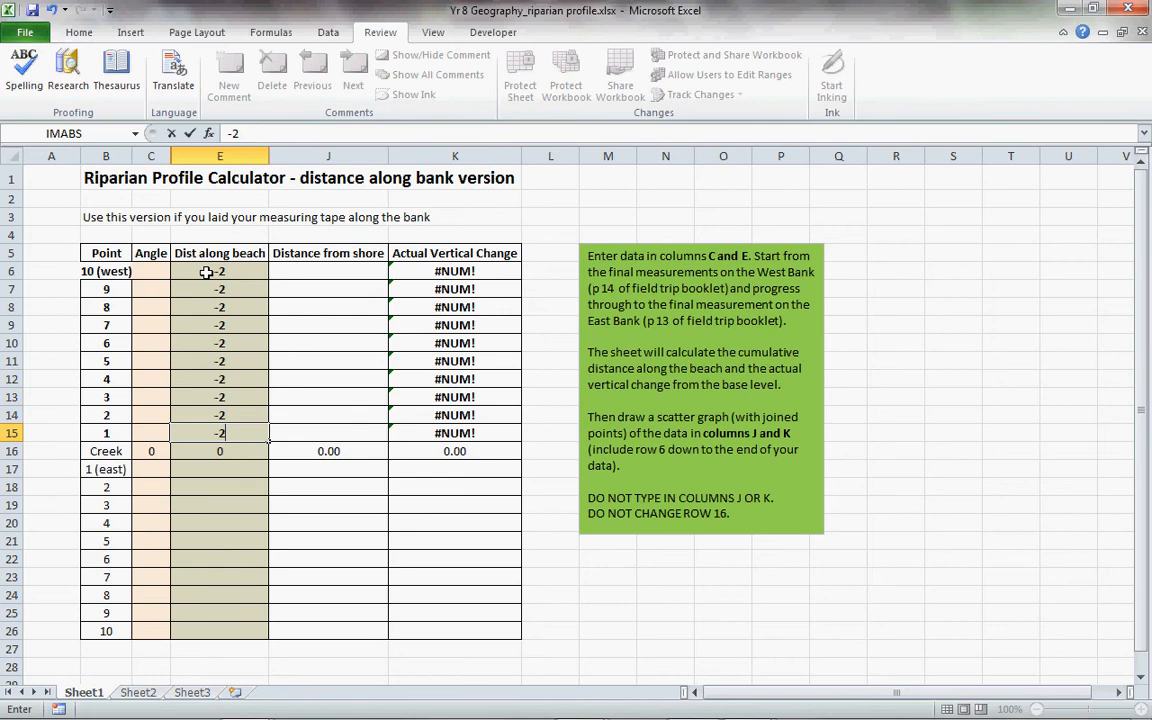
key(Return)
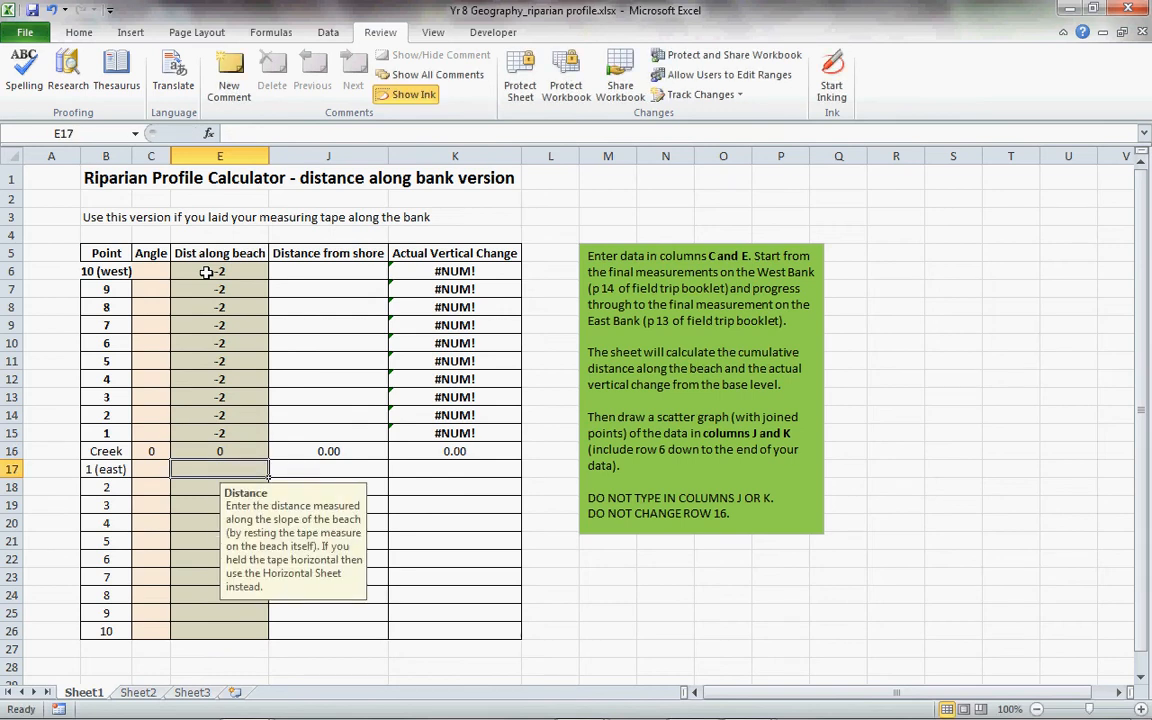
- Enter 2 as the distance along the beach for all ten east bank points, cells E17 through E26
text(2)
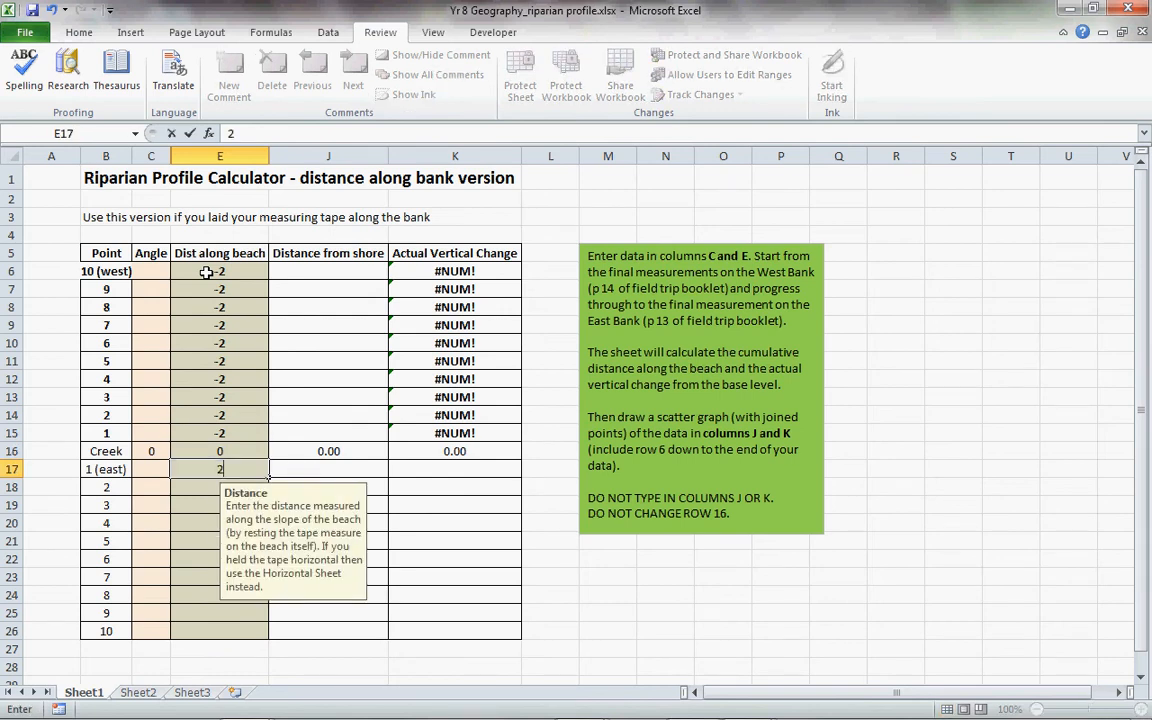
key(Return)
text(2)
key(Return)
text(2)
key(Return)
text(2)
key(Return)
text(2)
key(Return)
text(2)
key(Return)
text(2)
key(Return)
text(2)
key(Return)
text(2)
key(Return)
text(2)
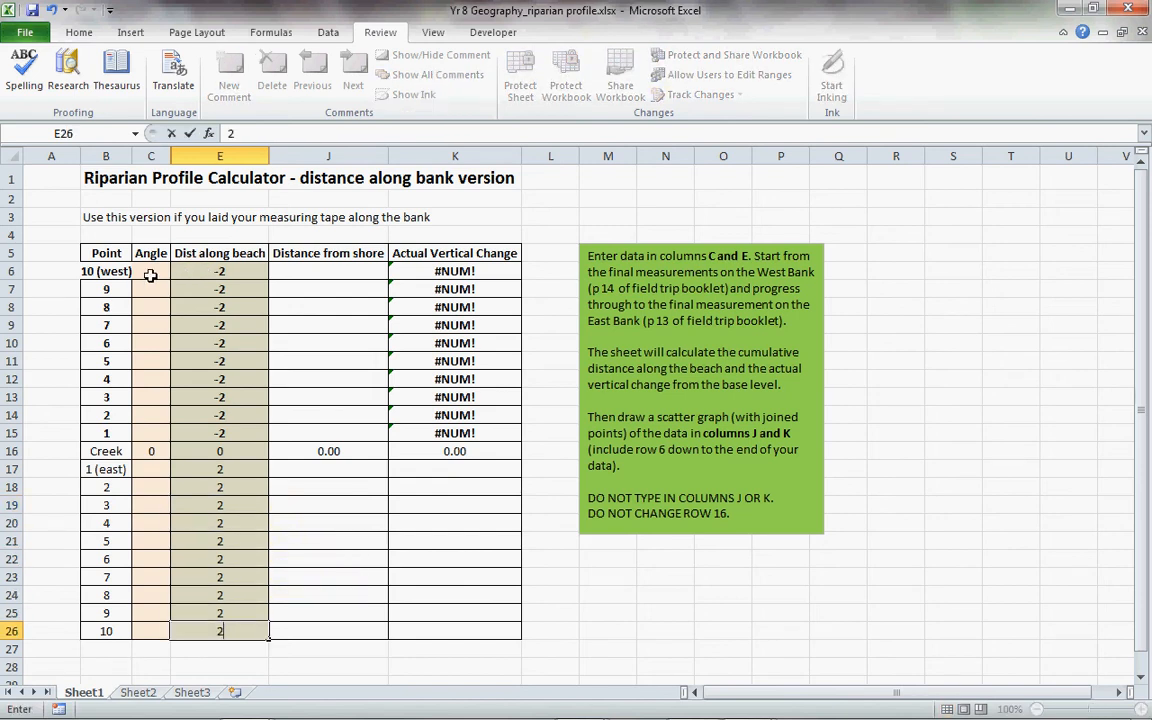
- Enter the slope angles 8, 4, -5, -12 and -13 for west bank points 10 to 6 in C6 through C10
click(151, 272)
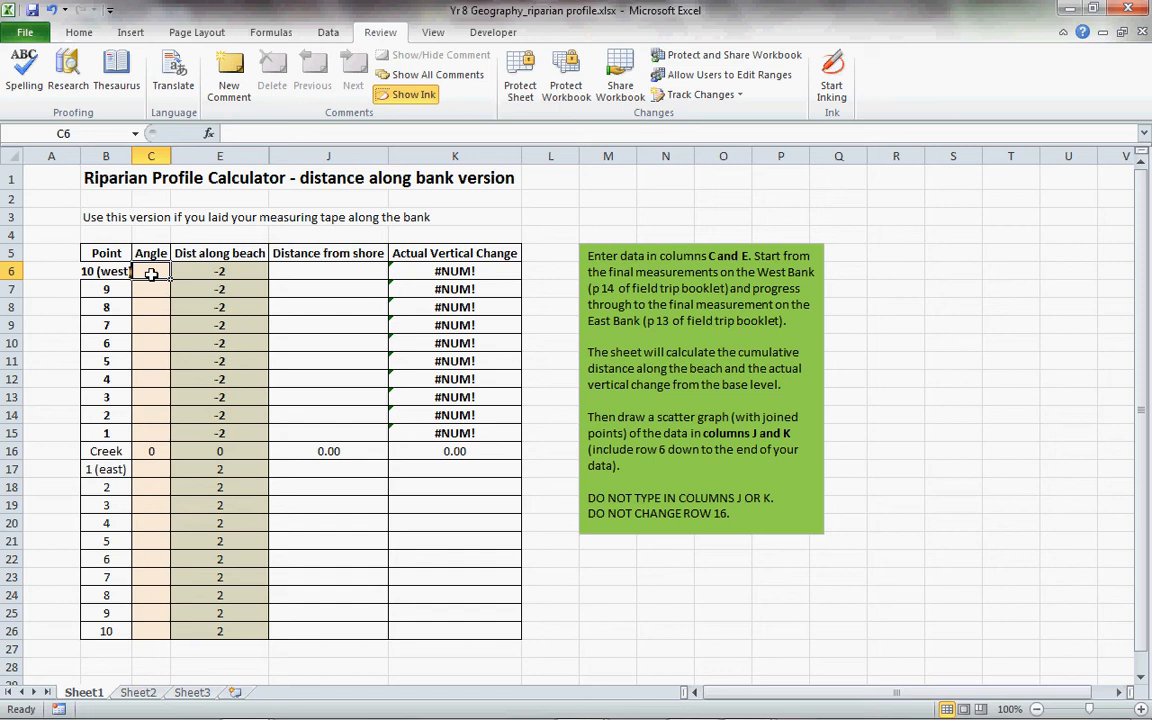
text(8)
key(Return)
text(4)
key(Return)
text(-5)
key(Return)
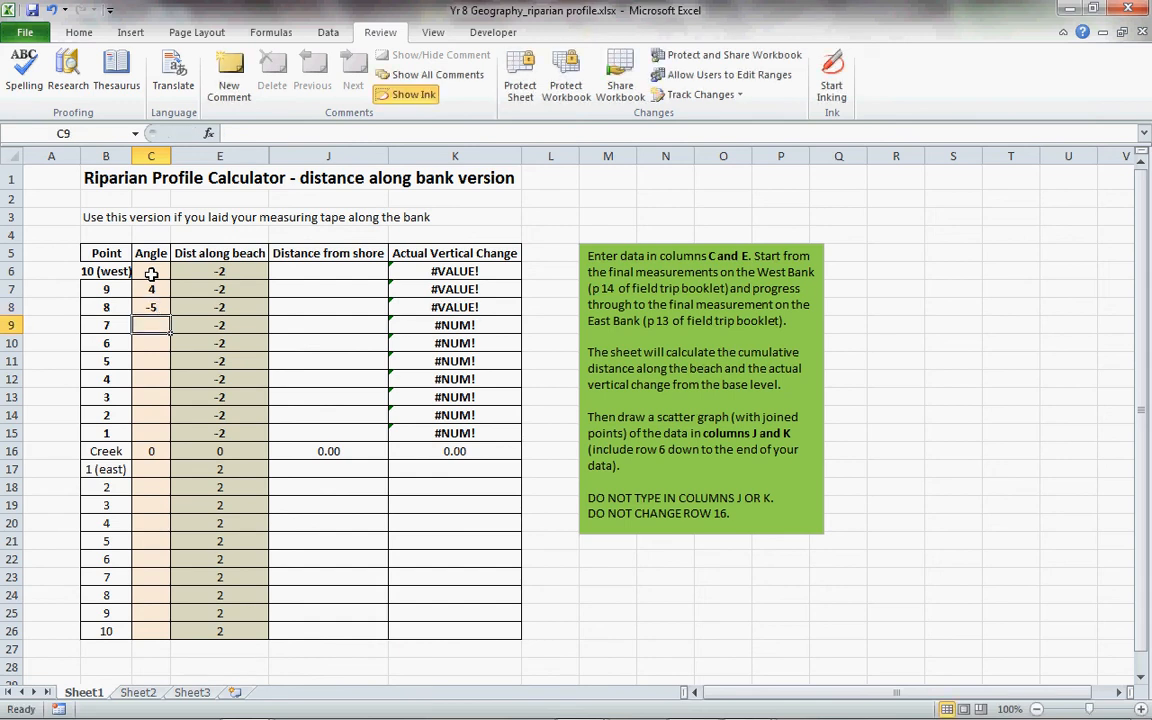
text(-12)
key(Return)
text(-13)
key(Return)
- Enter the slope angles 16, 14, 10, 15 and 27 for west bank points 5 to 1 in C11 through C15
text(16)
key(Return)
text(14)
key(Return)
text(10)
key(Return)
text(15)
key(Return)
text(27)
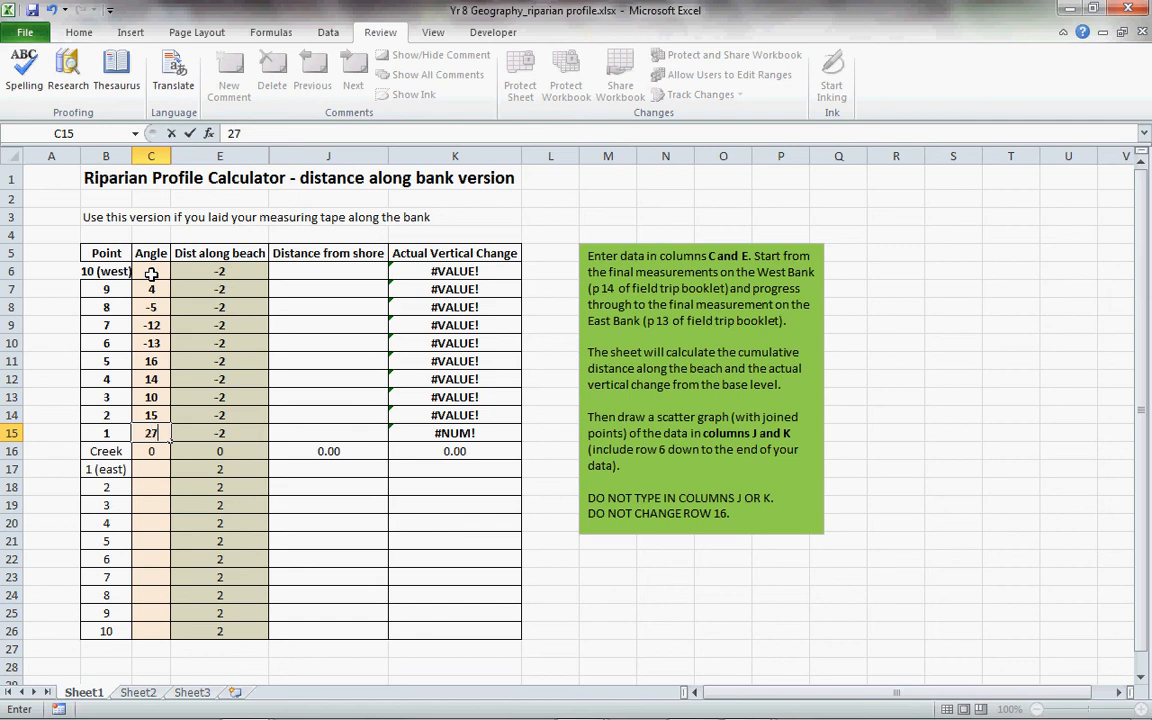
key(Return)
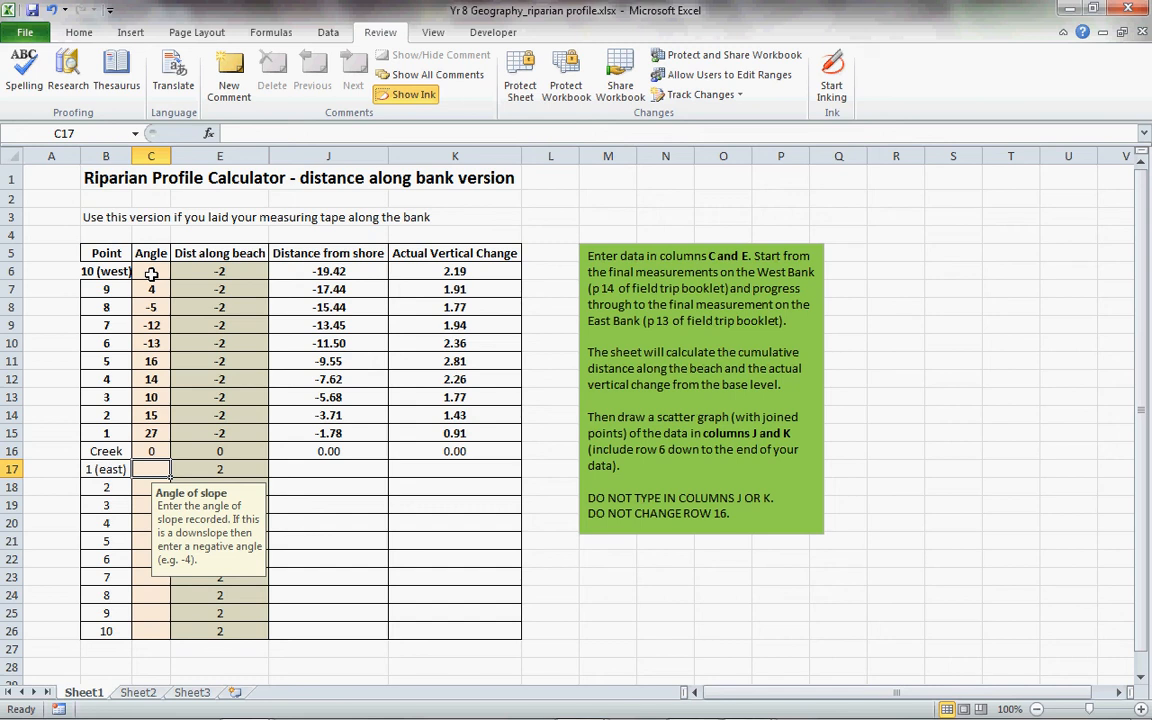
- Enter the slope angles 40, 10, 4, 10 and 12 for east bank points 1 to 5 in C17 through C21
text(40)
key(Return)
text(10)
key(Return)
text(4)
key(Return)
text(10)
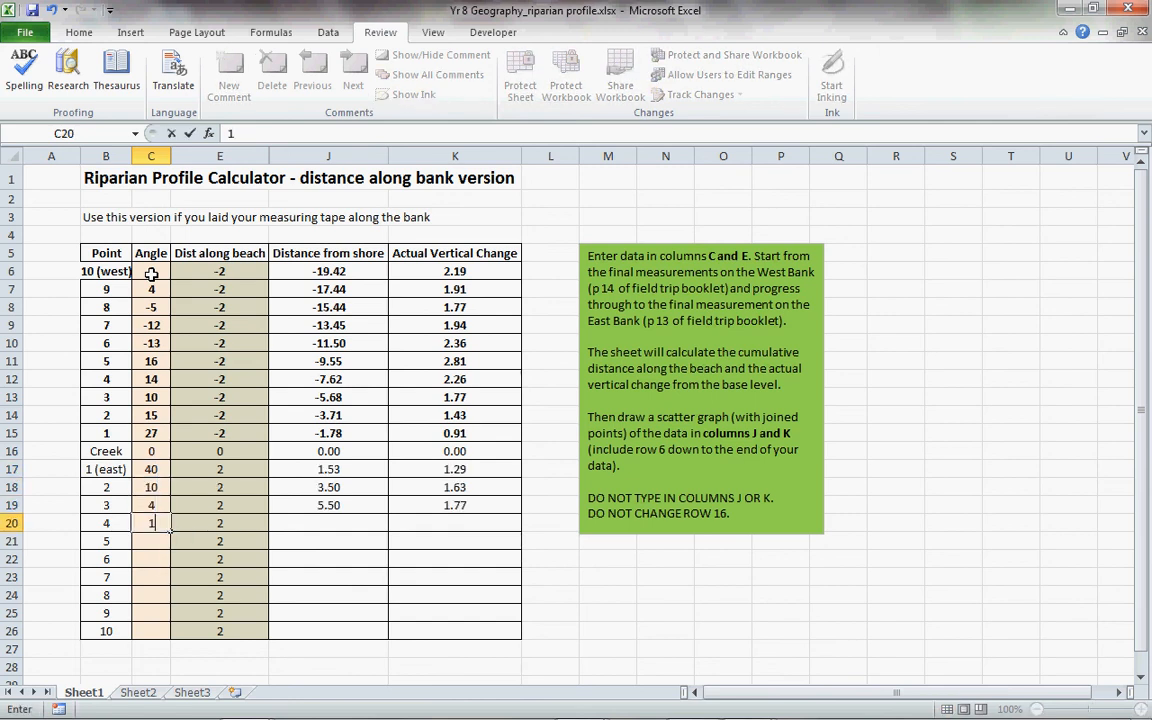
key(Return)
text(12)
key(Return)
- Enter the slope angles 10, 5, 5, 6 and 5 for east bank points 6 to 10 in C22 through C26
text(10)
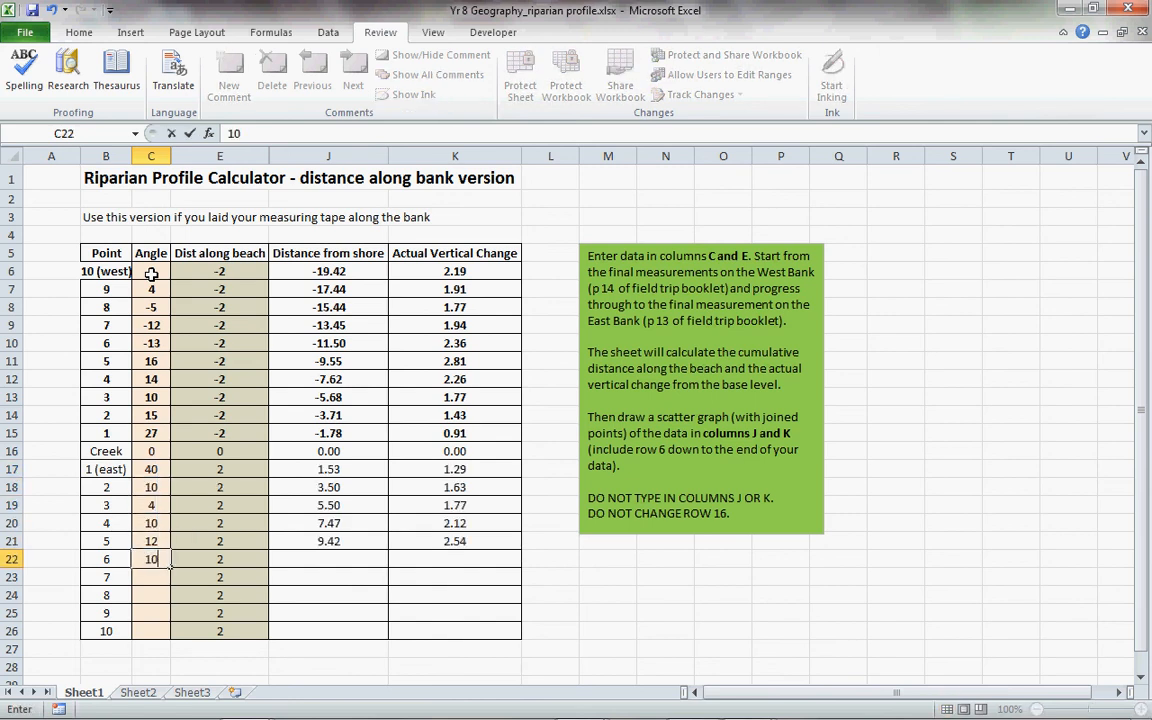
key(Return)
text(5)
key(Return)
text(5)
key(Return)
text(6)
key(Return)
text(5)
key(Return)
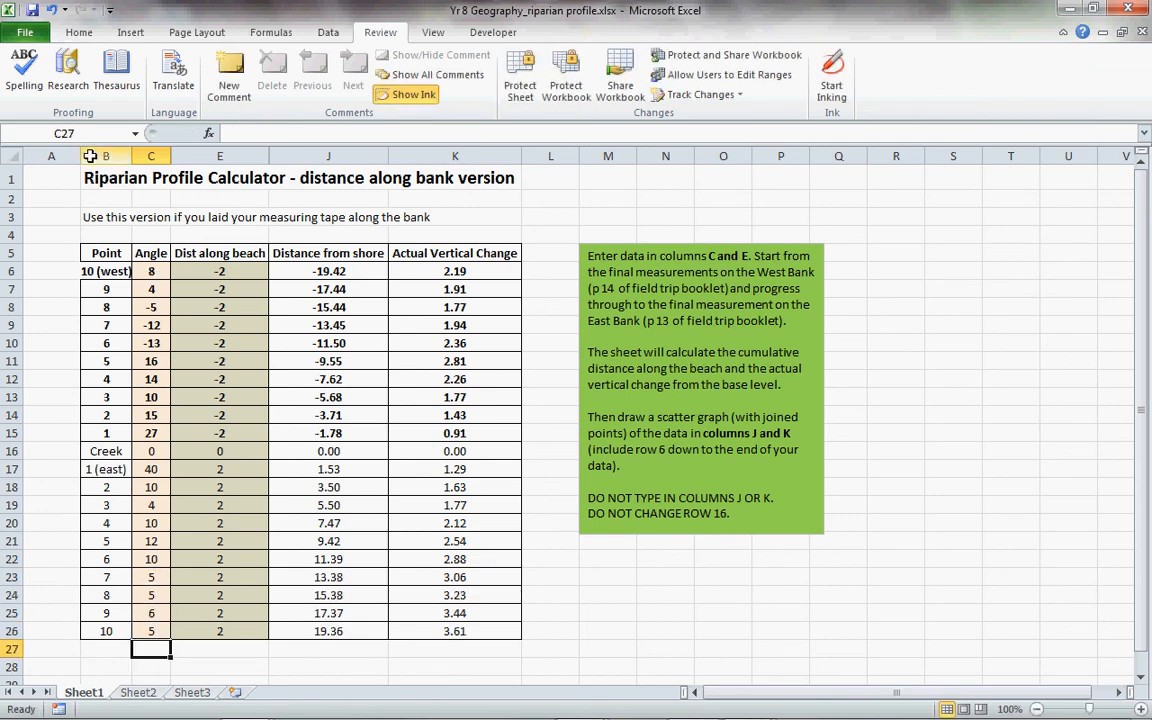